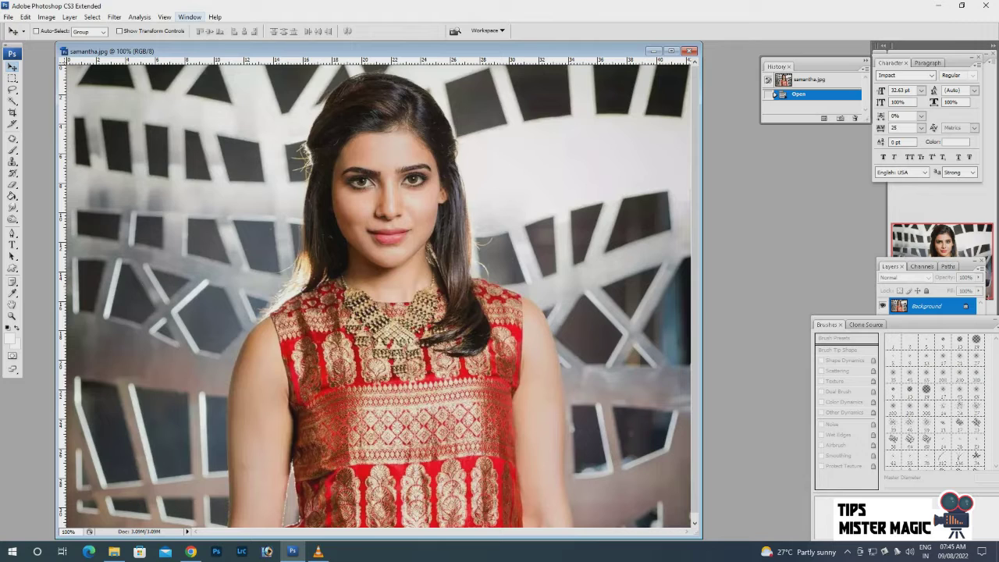
Load the 8 pp action MTM action set from its ATN file
left_click(190, 16)
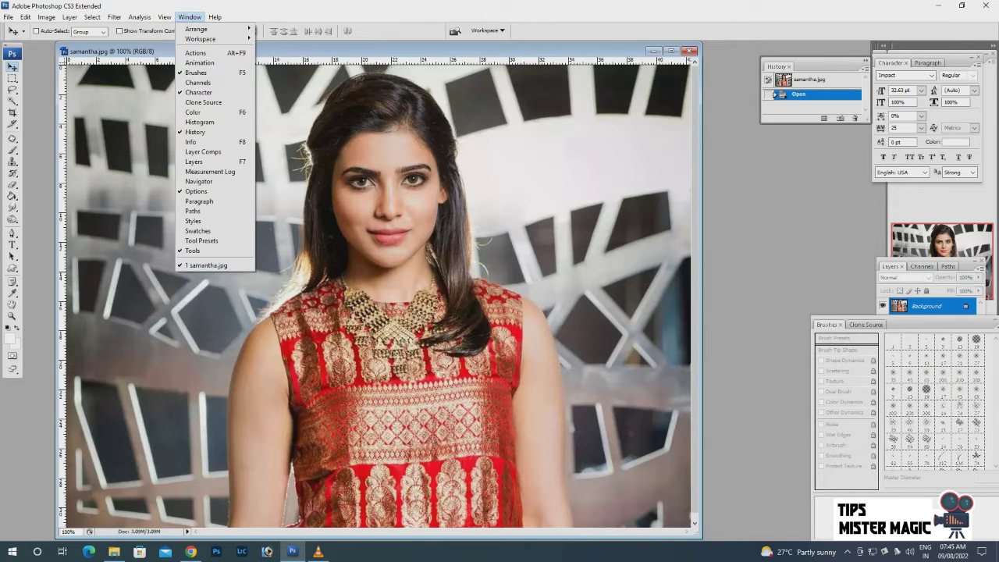
left_click(196, 52)
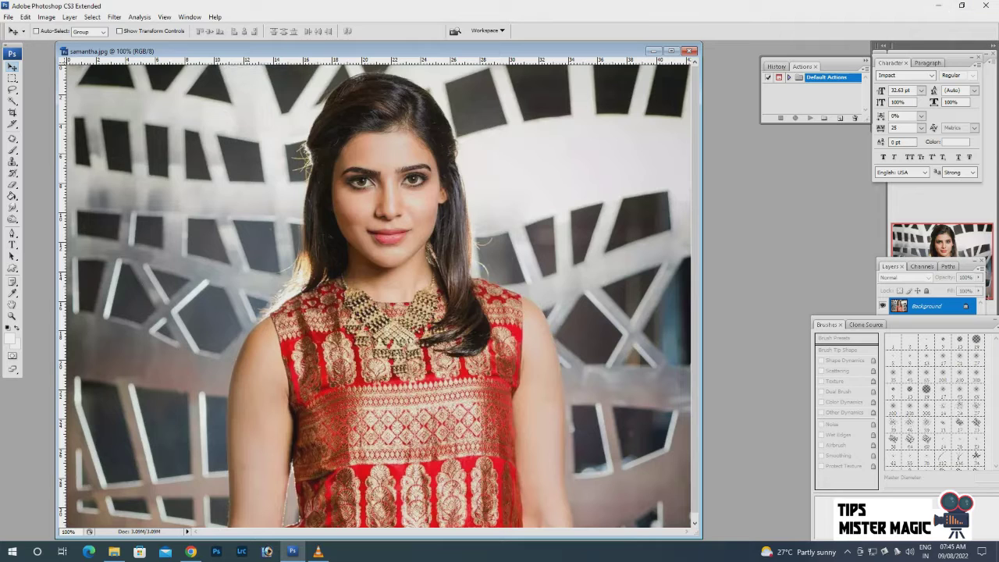
left_click(865, 60)
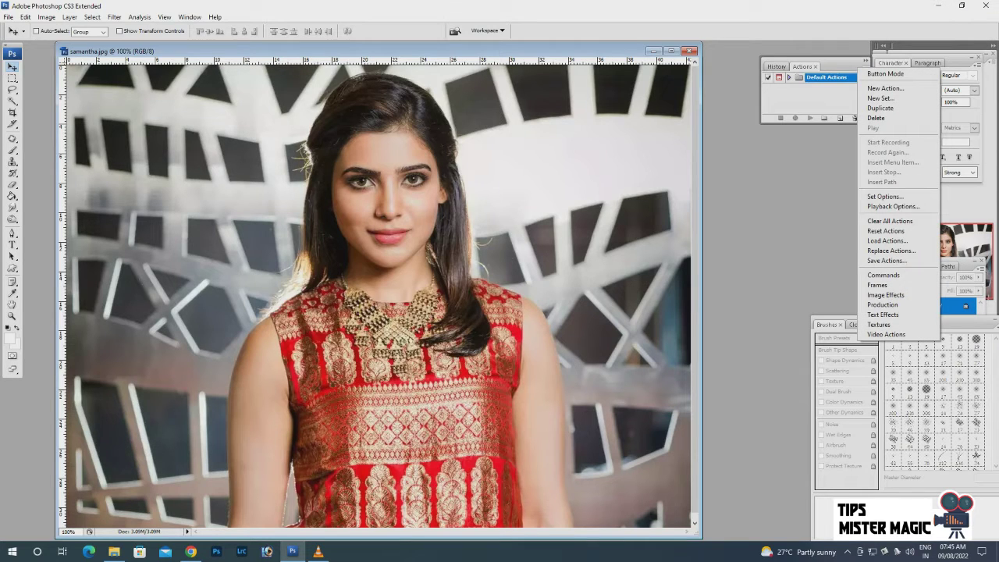
left_click(887, 240)
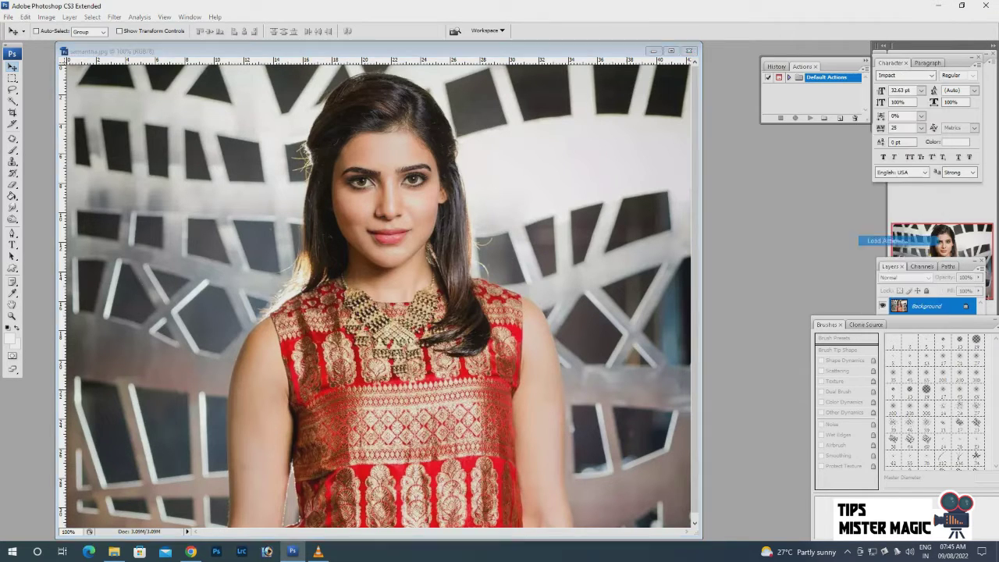
left_click(410, 130)
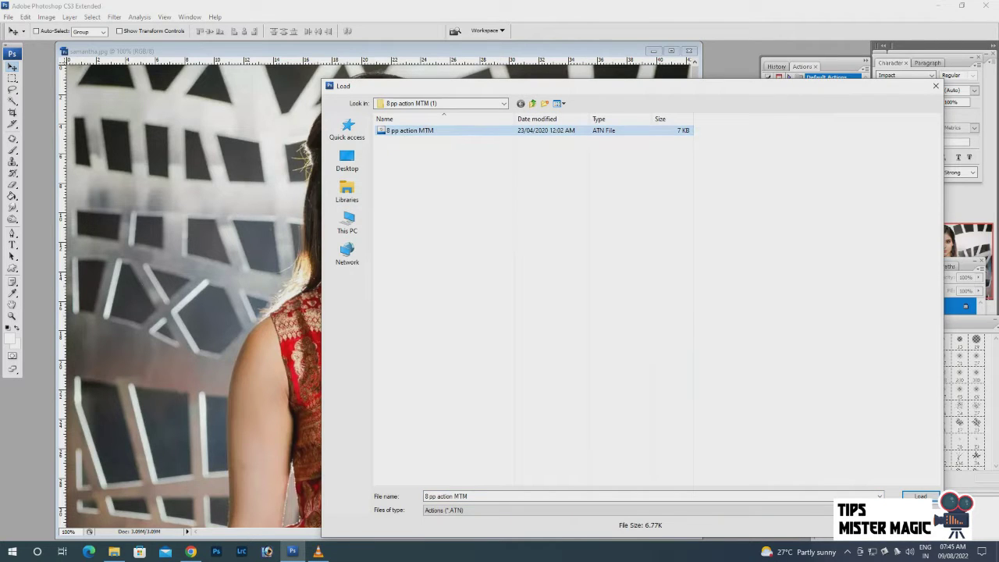
left_click(920, 497)
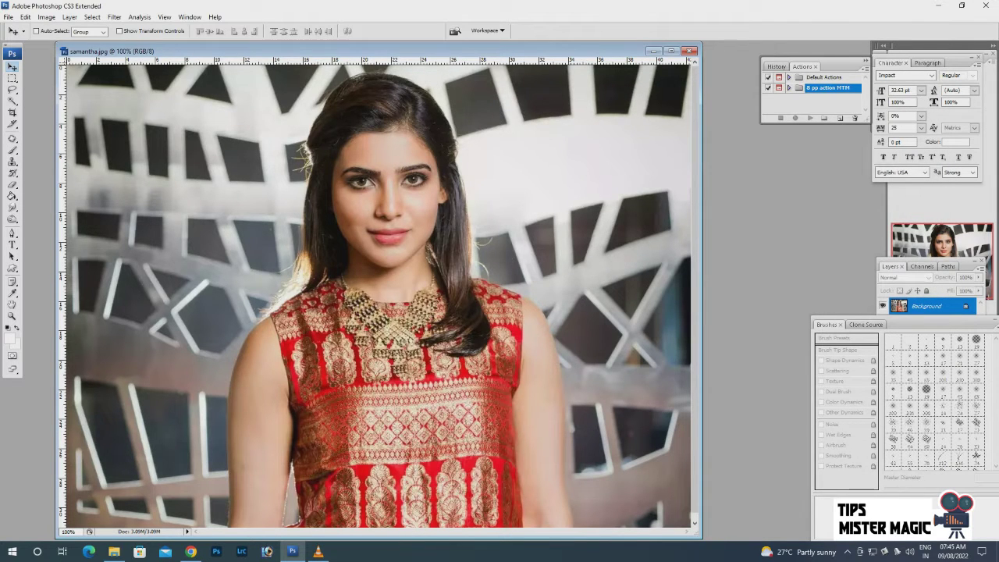
Run the 8 pp action from the 8 pp action MTM set on samantha.jpg
left_click(789, 87)
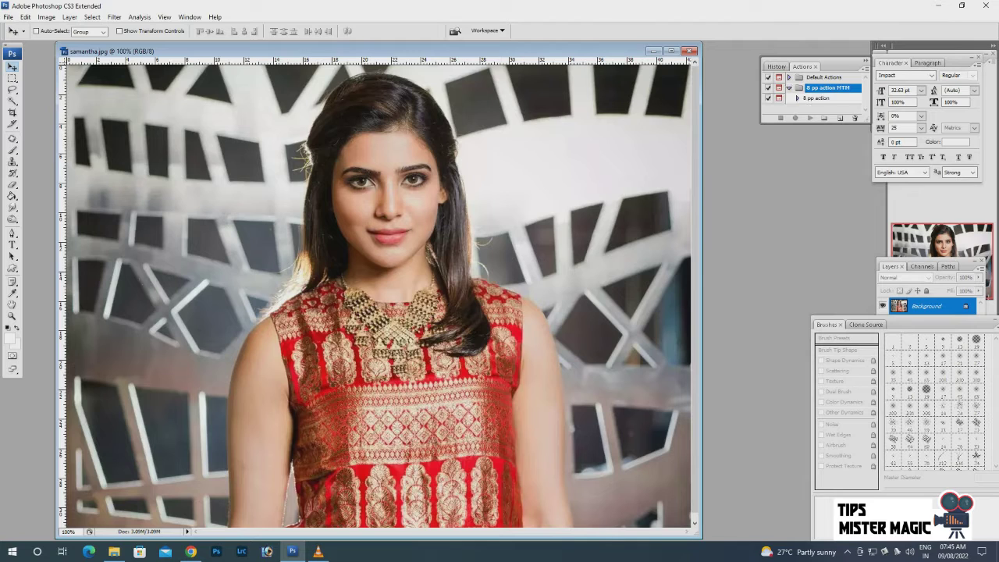
left_click(817, 99)
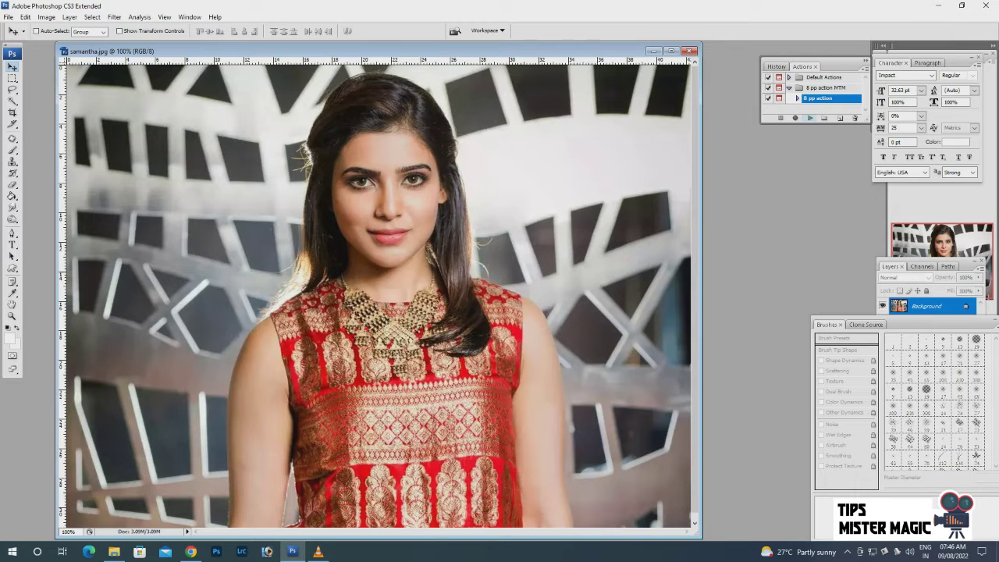
left_click(809, 118)
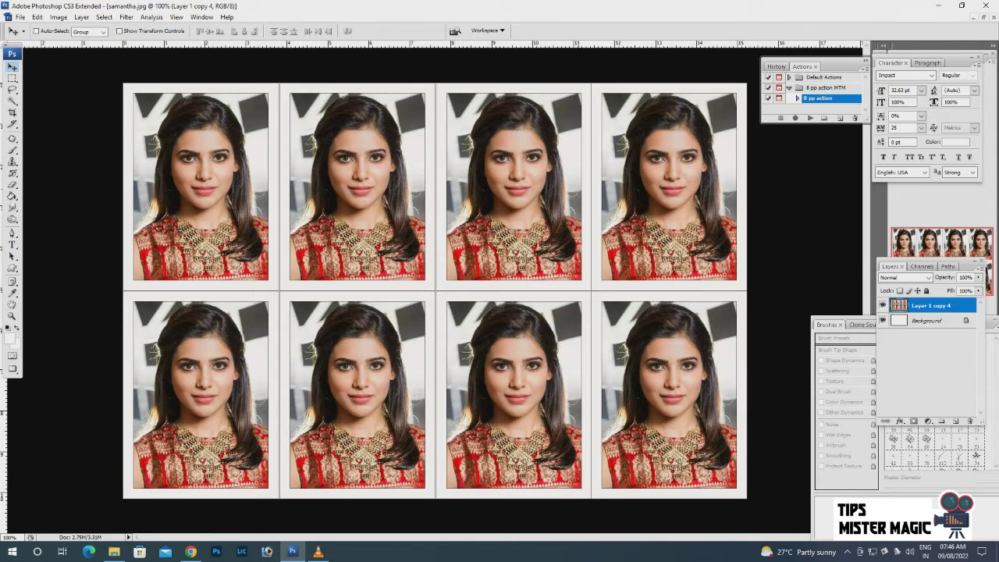
Switch to full-screen mode with the menu bar and dock the Actions palette with the Character and Paragraph palettes
key("f")
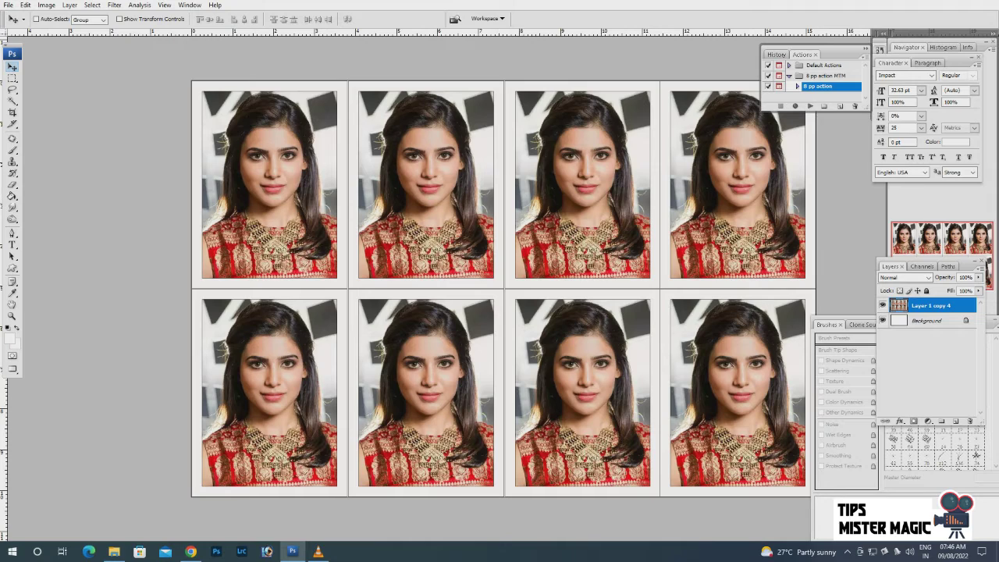
left_click_drag(802, 54, 940, 62)
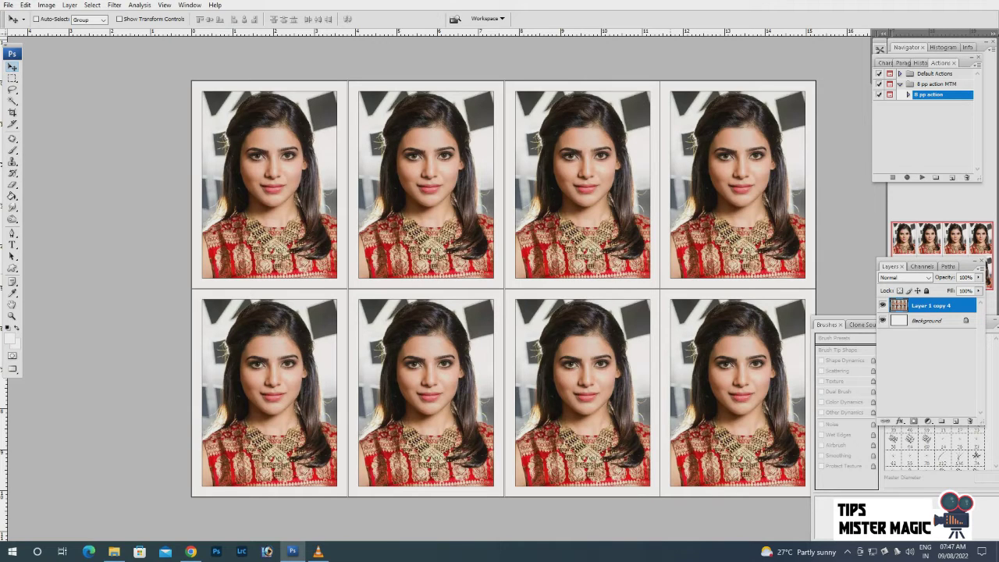
Examine the photo sheet's document size in inches in the Image Size dialog
key("ctrl+alt+i")
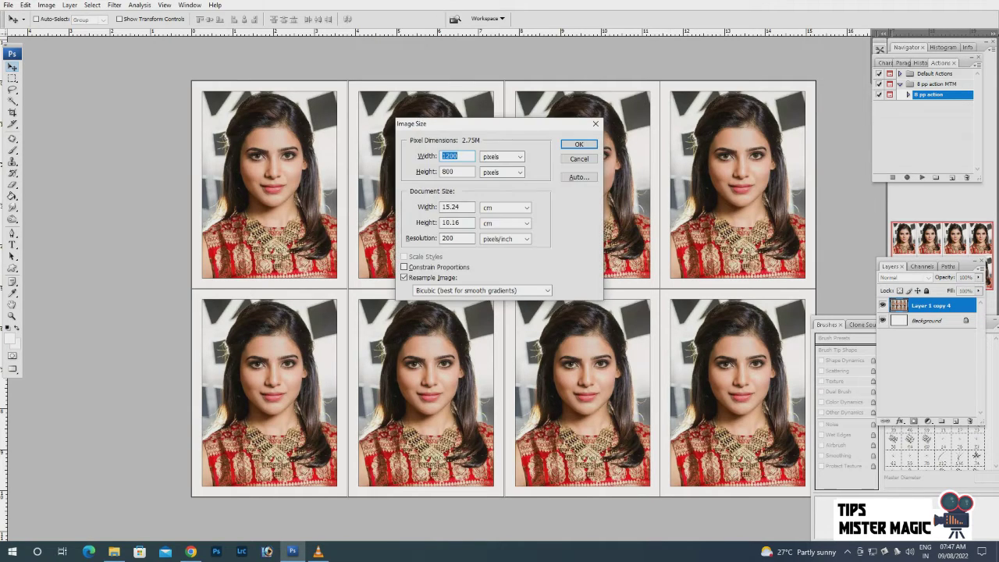
left_click(506, 207)
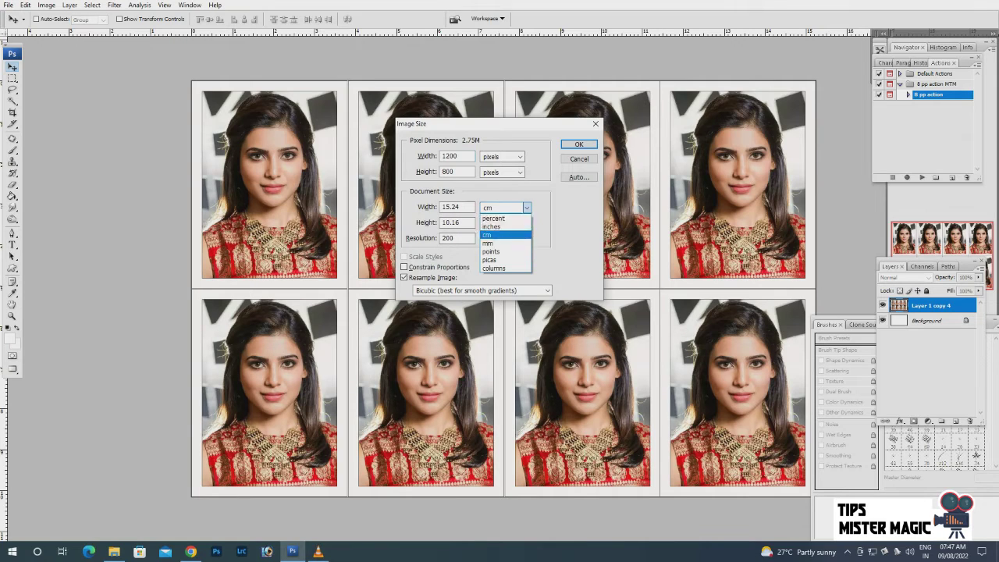
key("Down")
key("Return")
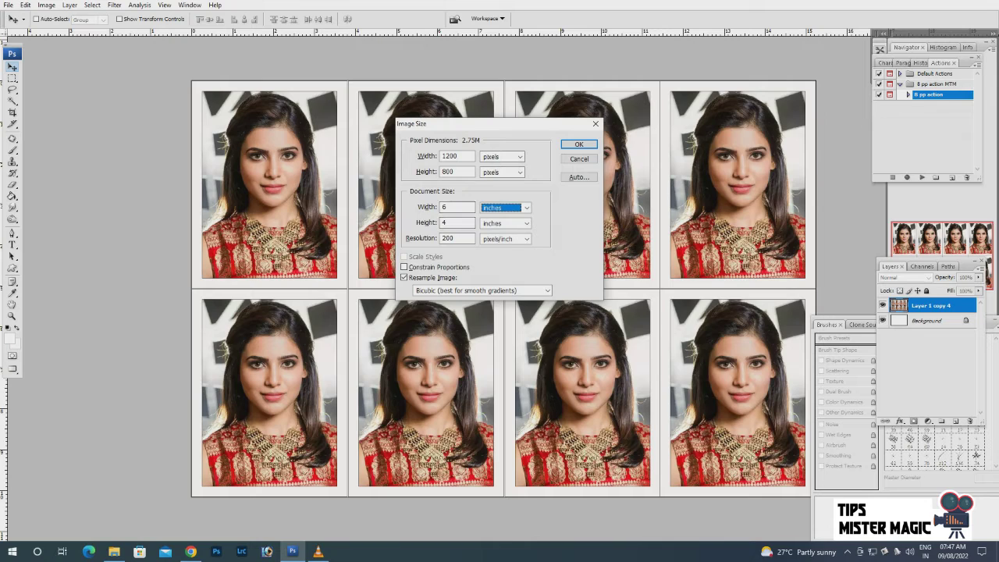
key("Return")
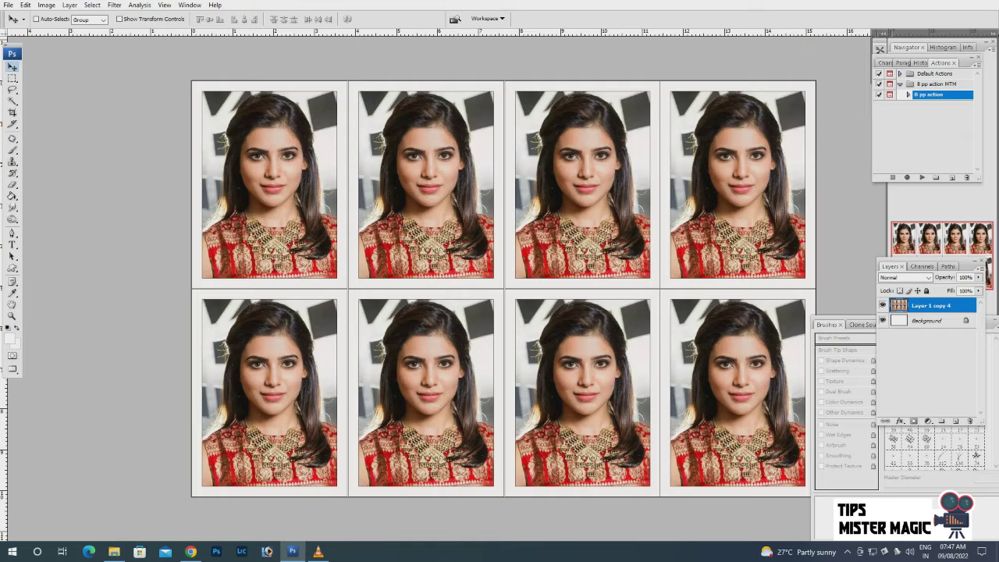
Reposition the floating Layers and Brushes palettes so that both clear the photo sheet
left_click_drag(929, 260, 885, 202)
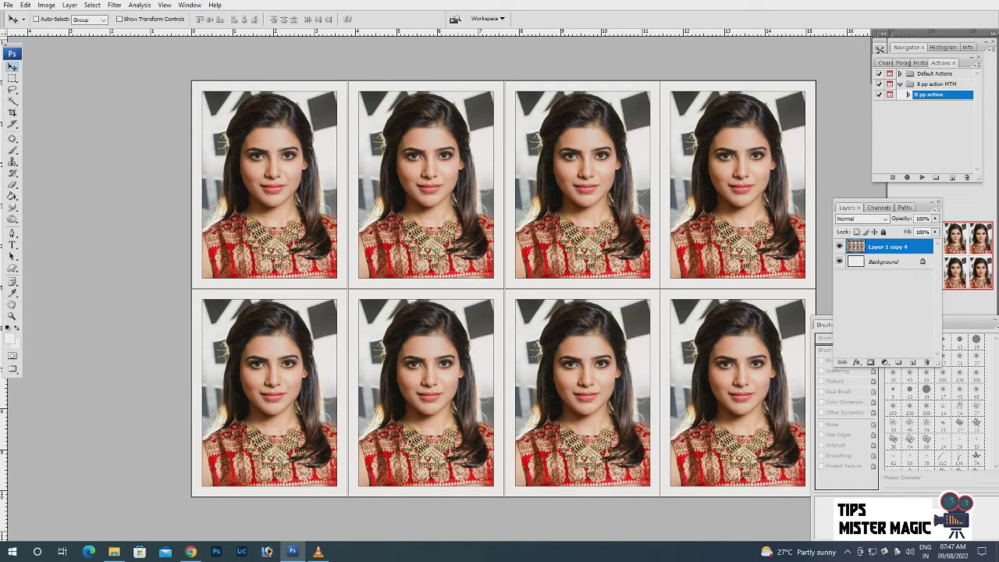
left_click_drag(898, 324, 934, 305)
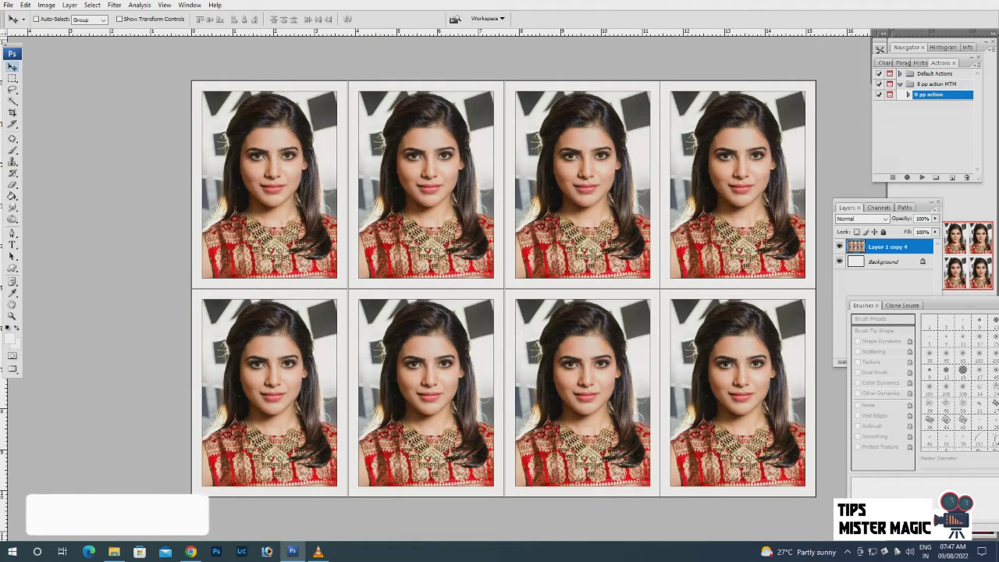
Switch to the open portrait with the white blouse and run the 8 pp action on it
key("ctrl+minus")
key("ctrl+minus")
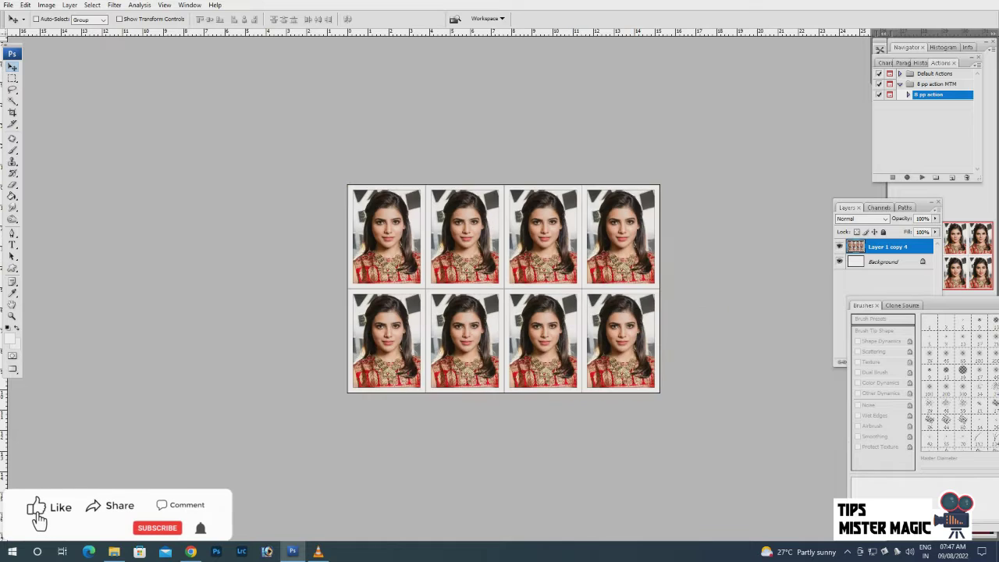
key("ctrl+plus")
key("ctrl+plus")
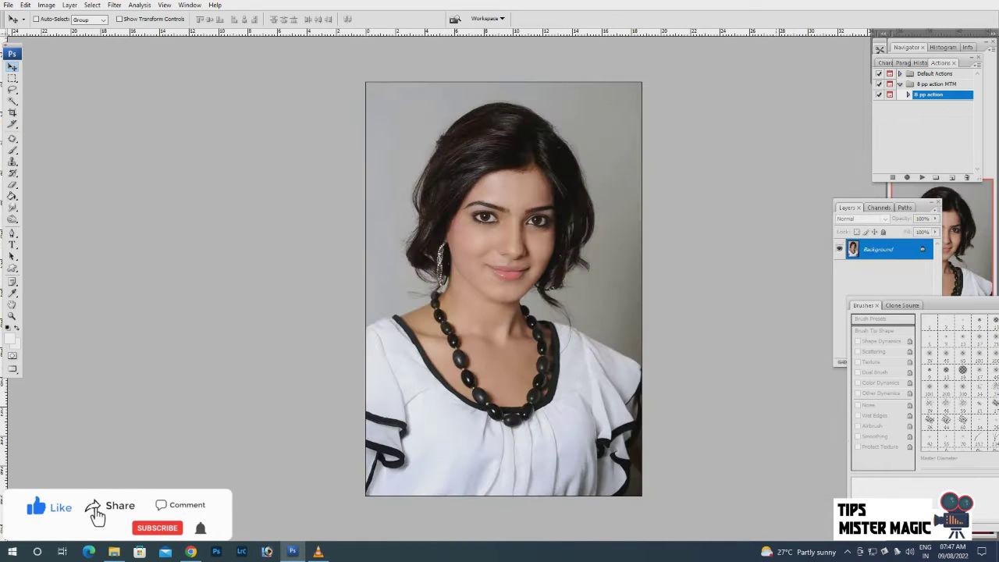
key("ctrl+plus")
key("ctrl+plus")
key("ctrl+0")
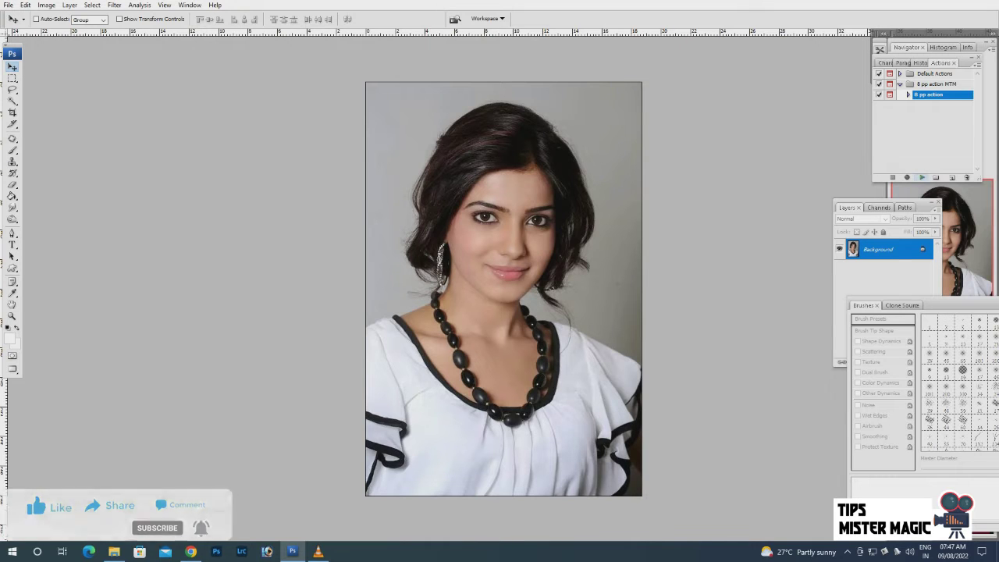
left_click(922, 178)
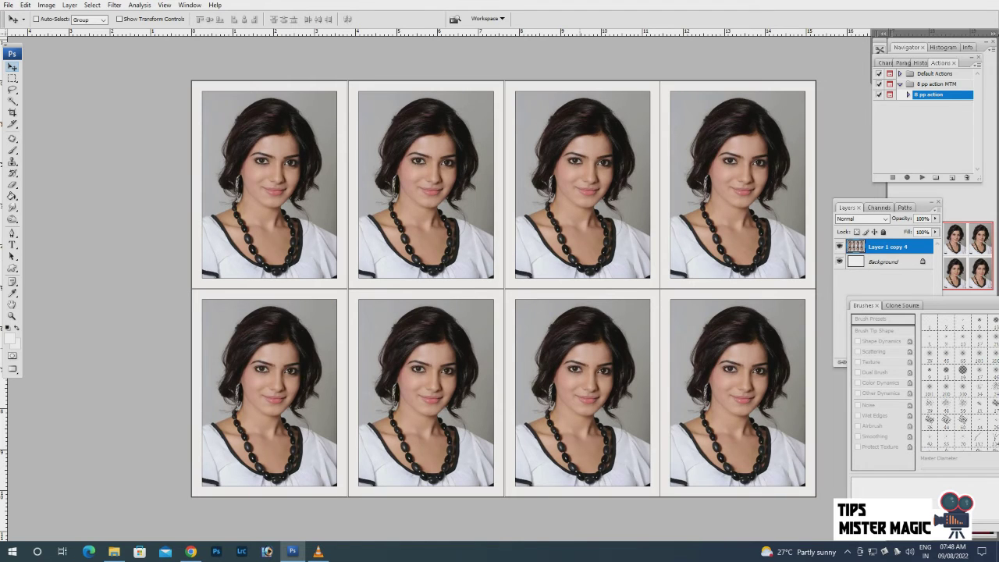
Return to standard screen mode and arrange the two photo sheets side by side, enlarging the samantha.jpg window
key("f")
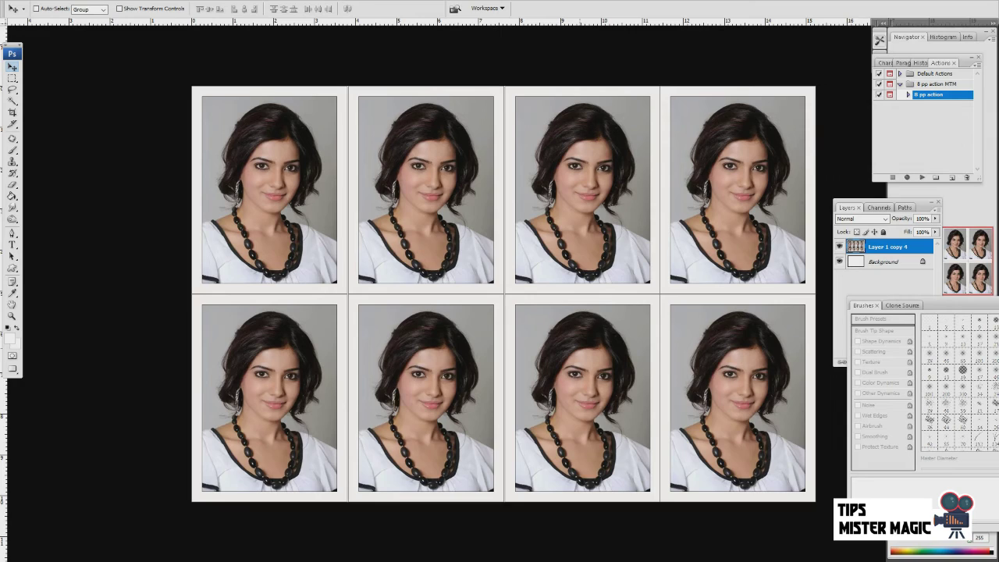
key("f")
left_click_drag(156, 57, 527, 88)
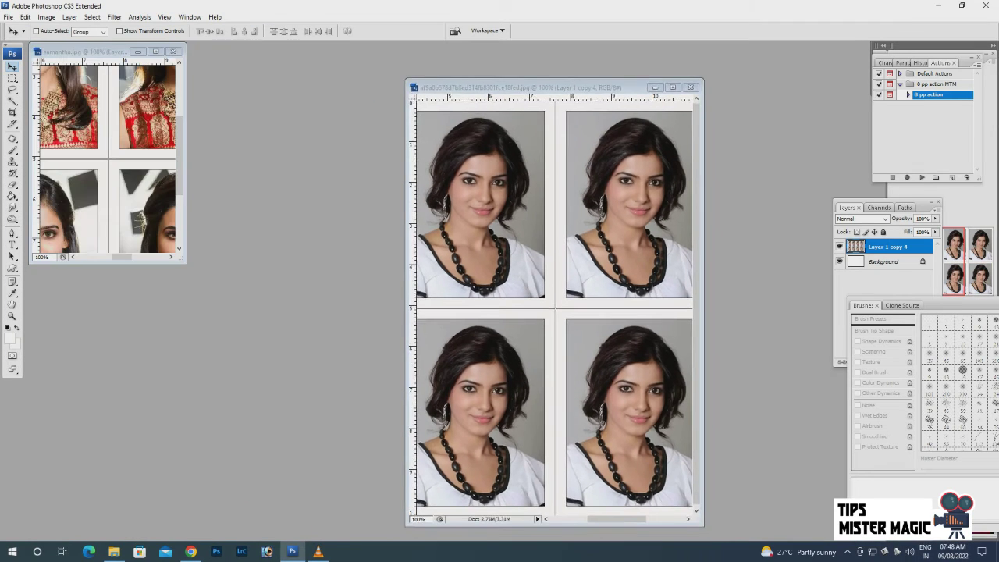
left_click_drag(117, 48, 224, 130)
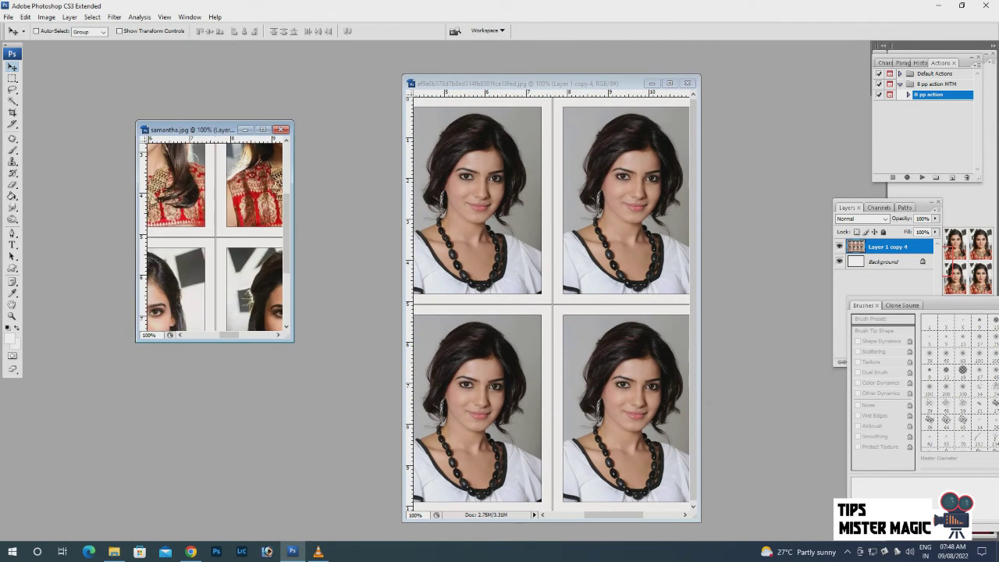
left_click_drag(293, 342, 399, 524)
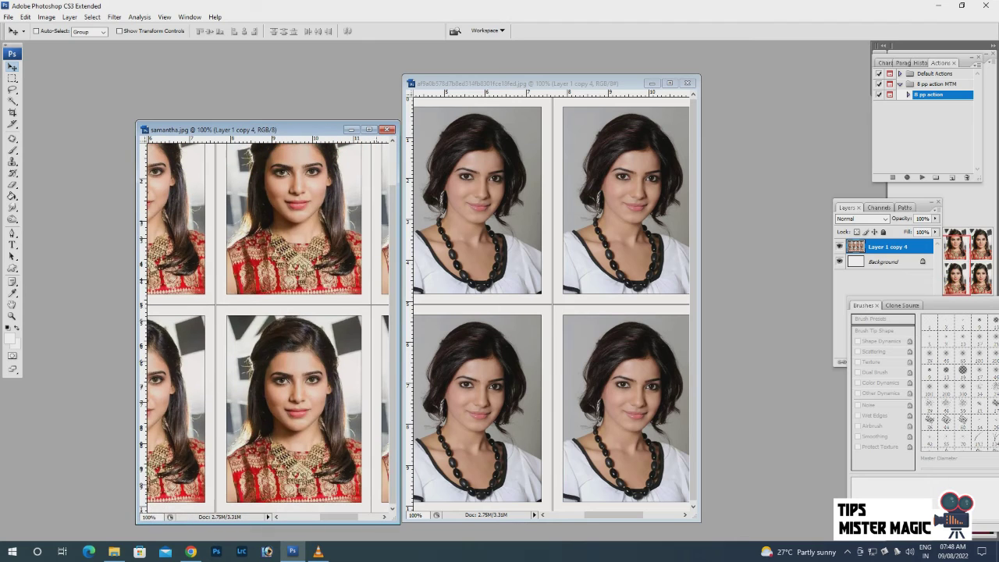
Show both photo sheets at 33.3% zoom and make samantha.jpg the active document
key("ctrl+minus")
key("ctrl+minus")
key("ctrl+minus")
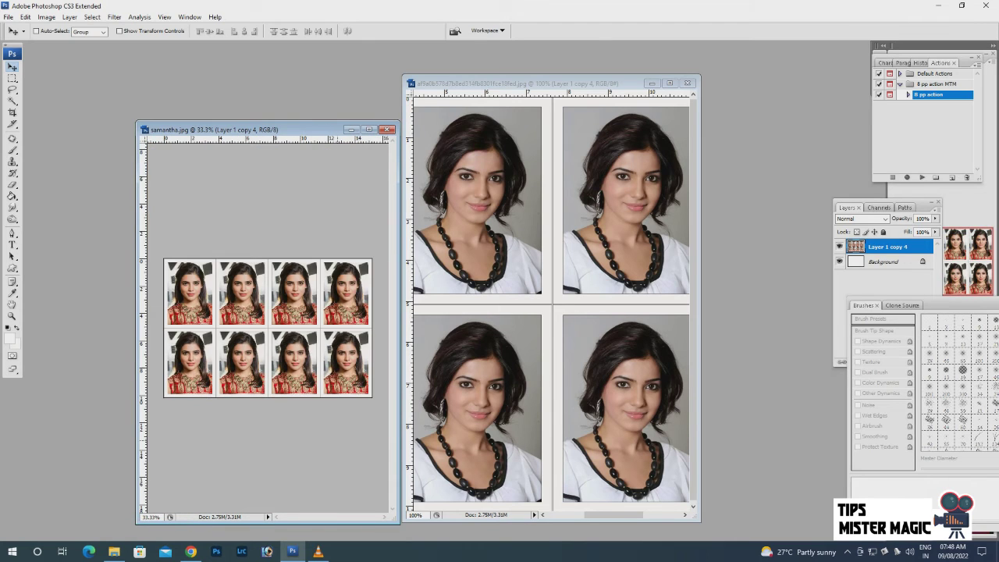
key("ctrl+Tab")
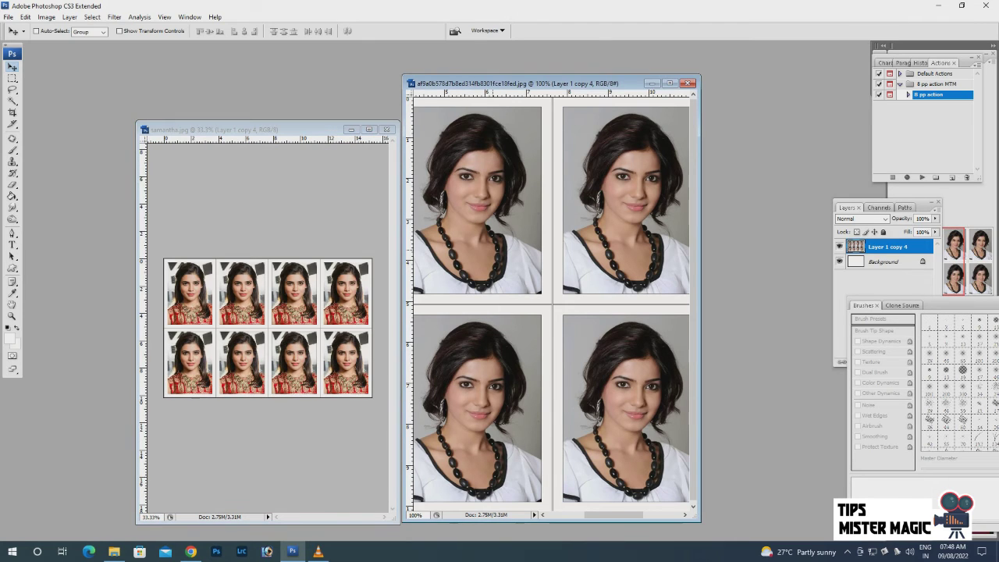
key("ctrl+minus")
key("ctrl+minus")
key("ctrl+minus")
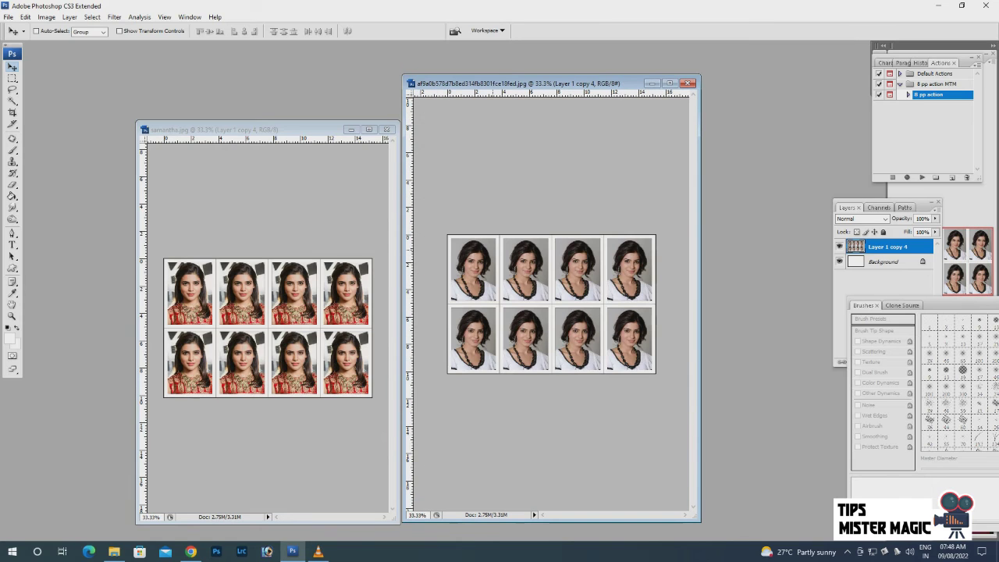
key("ctrl+Tab")
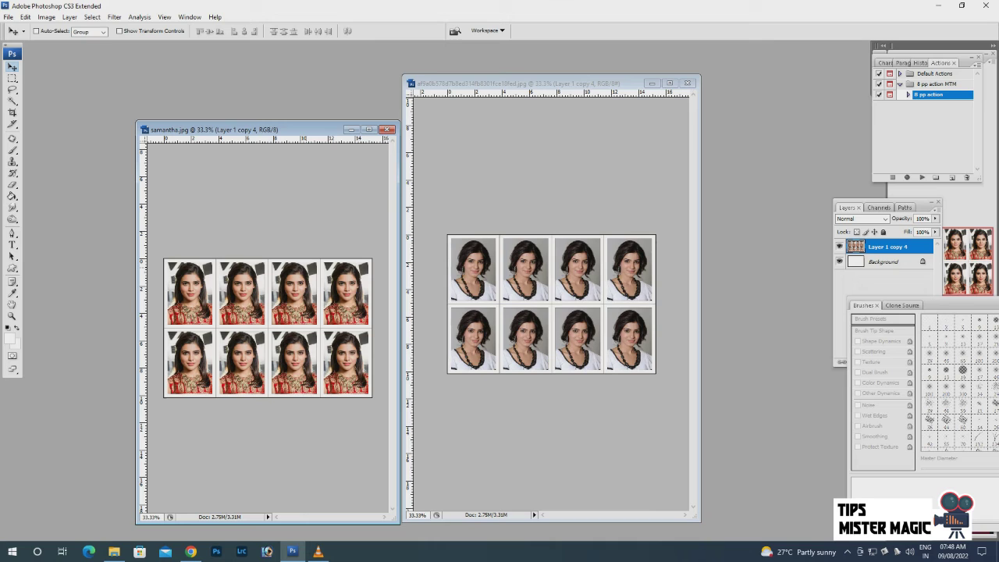
Start saving a copy of the samantha.jpg sheet on New Volume (I:) in JPEG format
key("ctrl+shift+s")
key("Tab")
key("alt+Down")
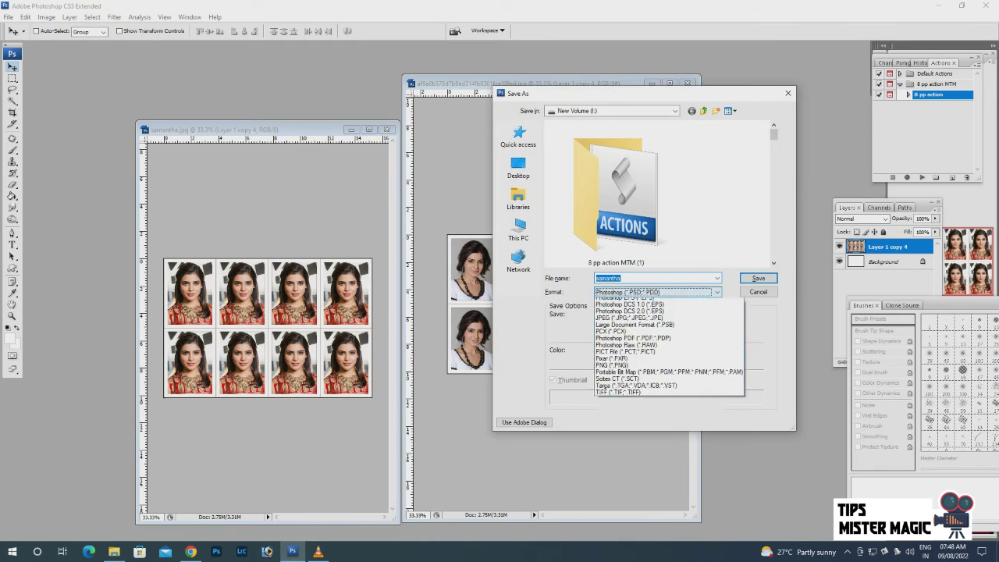
key("Down")
key("Down")
key("Down")
key("Down")
key("Down")
key("Down")
key("Return")
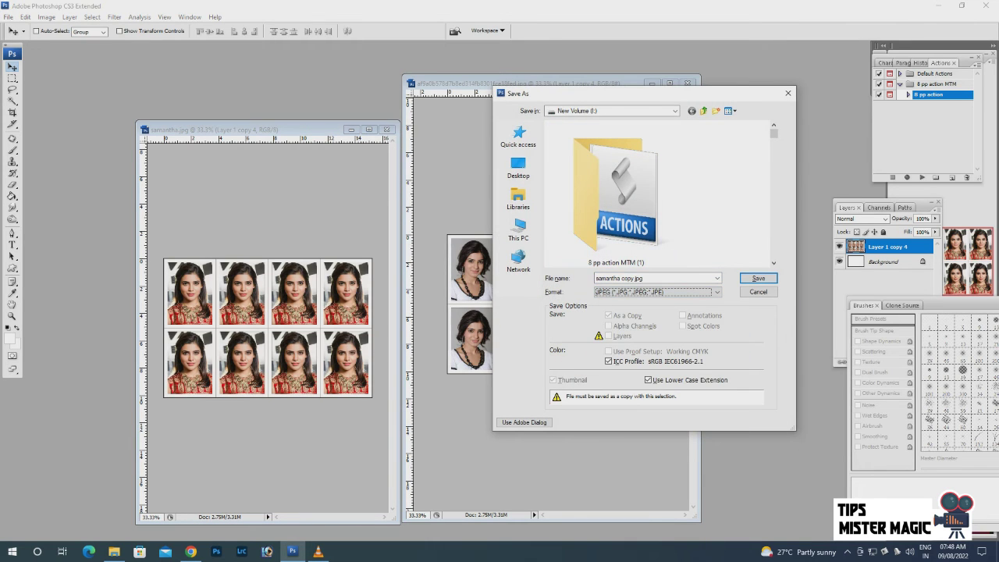
Name the copy 8 pp and save it with JPEG quality 12 (Maximum), Progressive with 3 scans
scroll(660, 191, "down", 10)
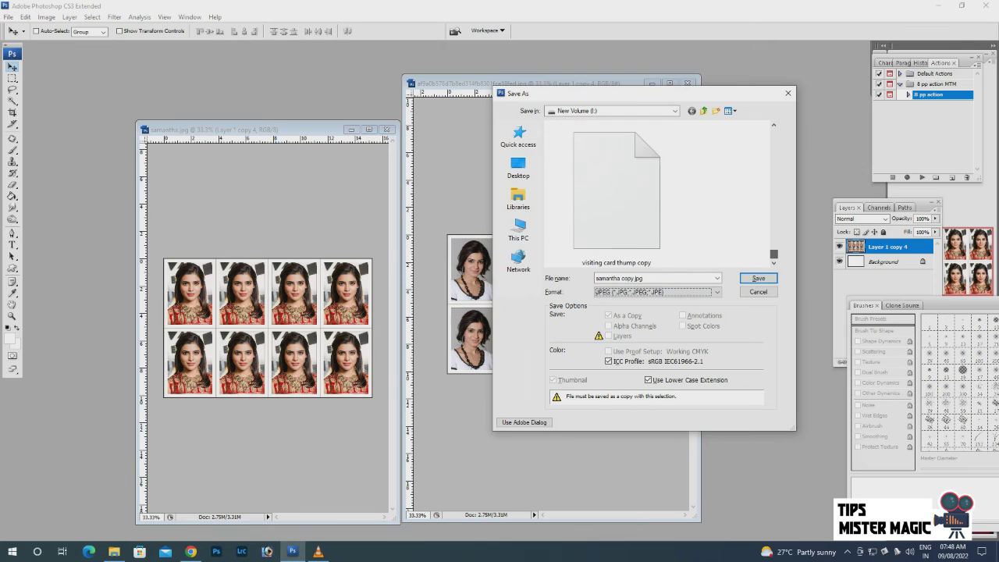
key("shift+Tab")
key("shift+Tab")
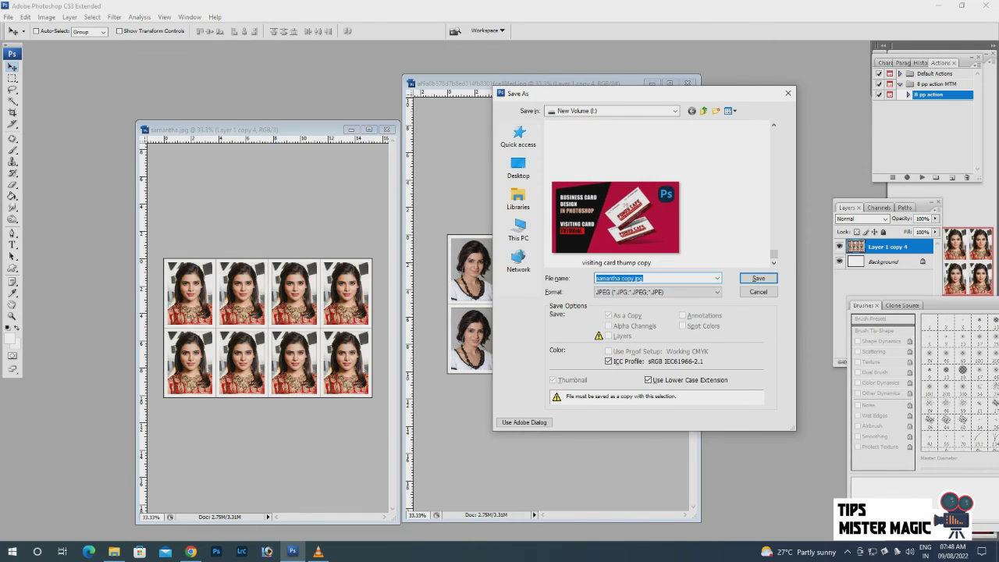
type("8")
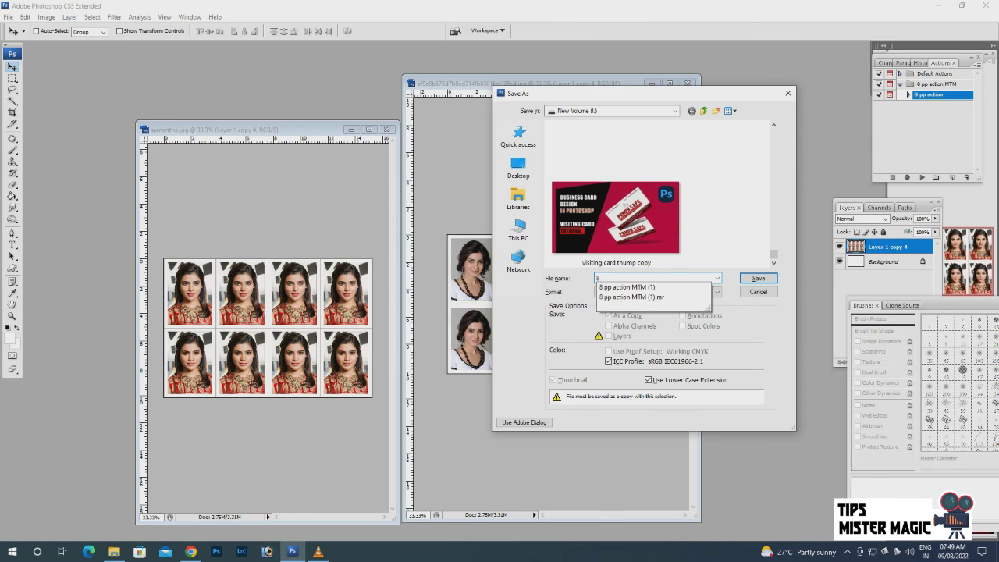
type(" pp")
key("Down")
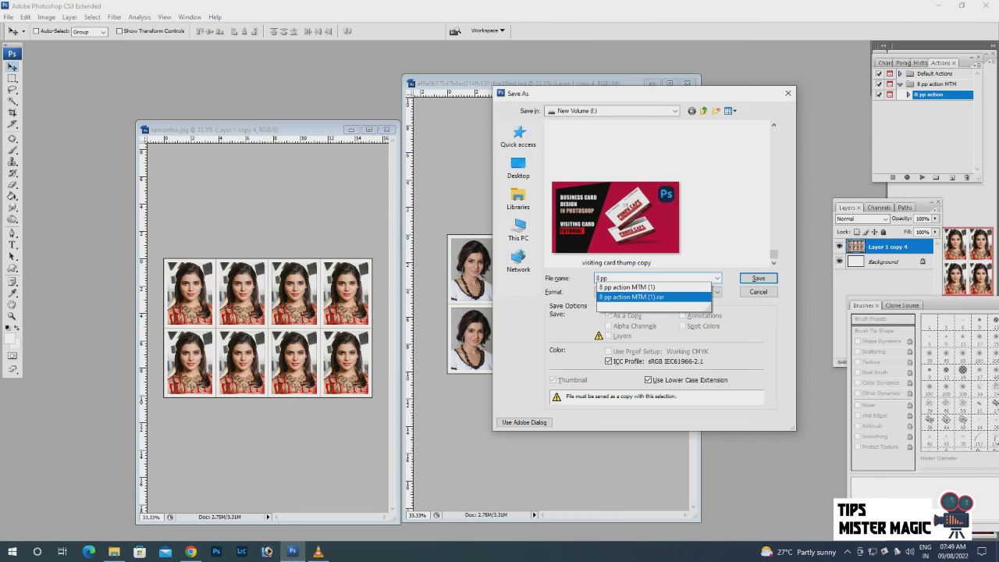
key("Return")
key("Return")
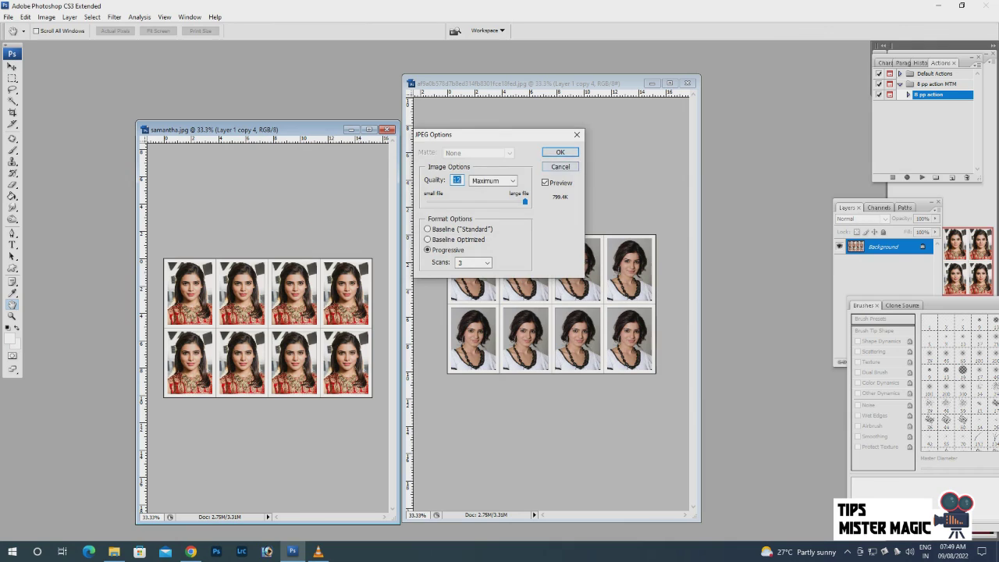
key("Return")
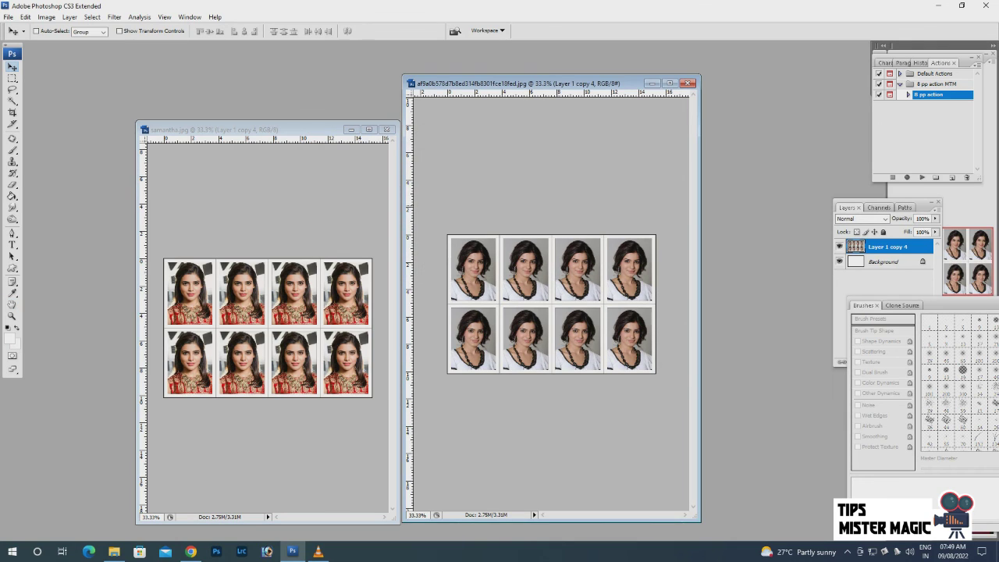